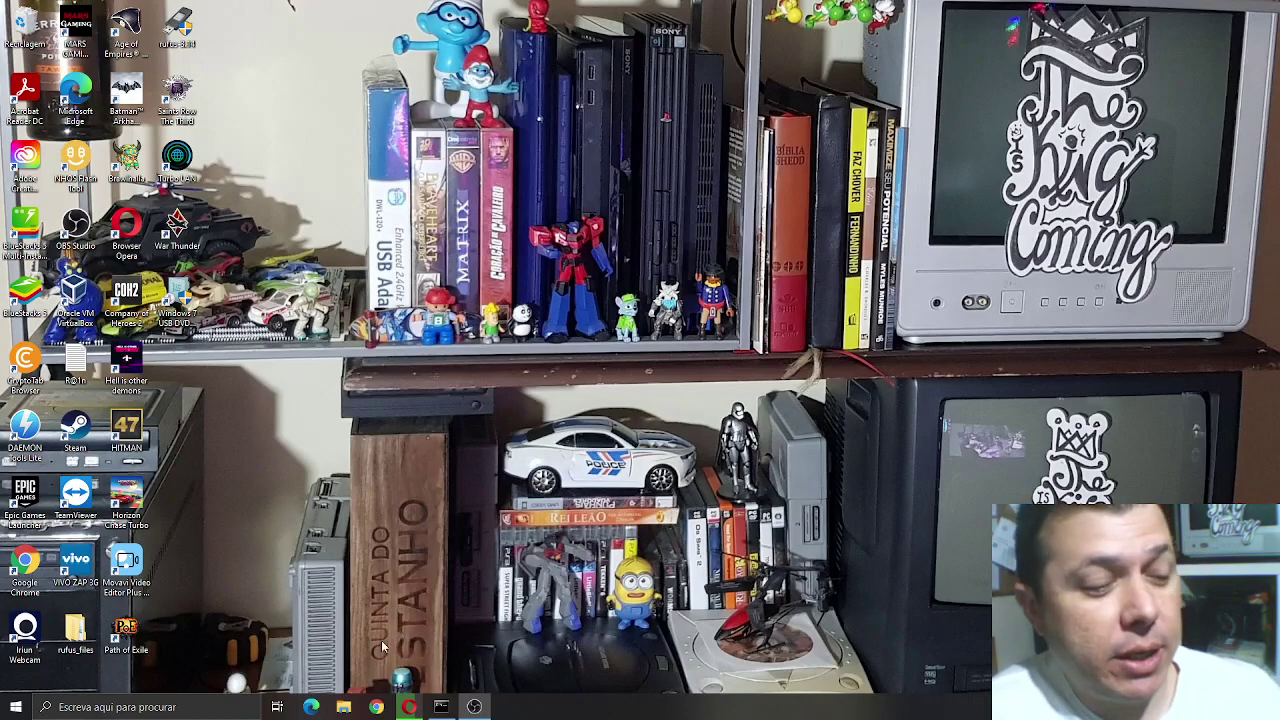
Step: Bring up the Opera browser from the taskbar, showing the Aula No Tubo YouTube channel
click(409, 707)
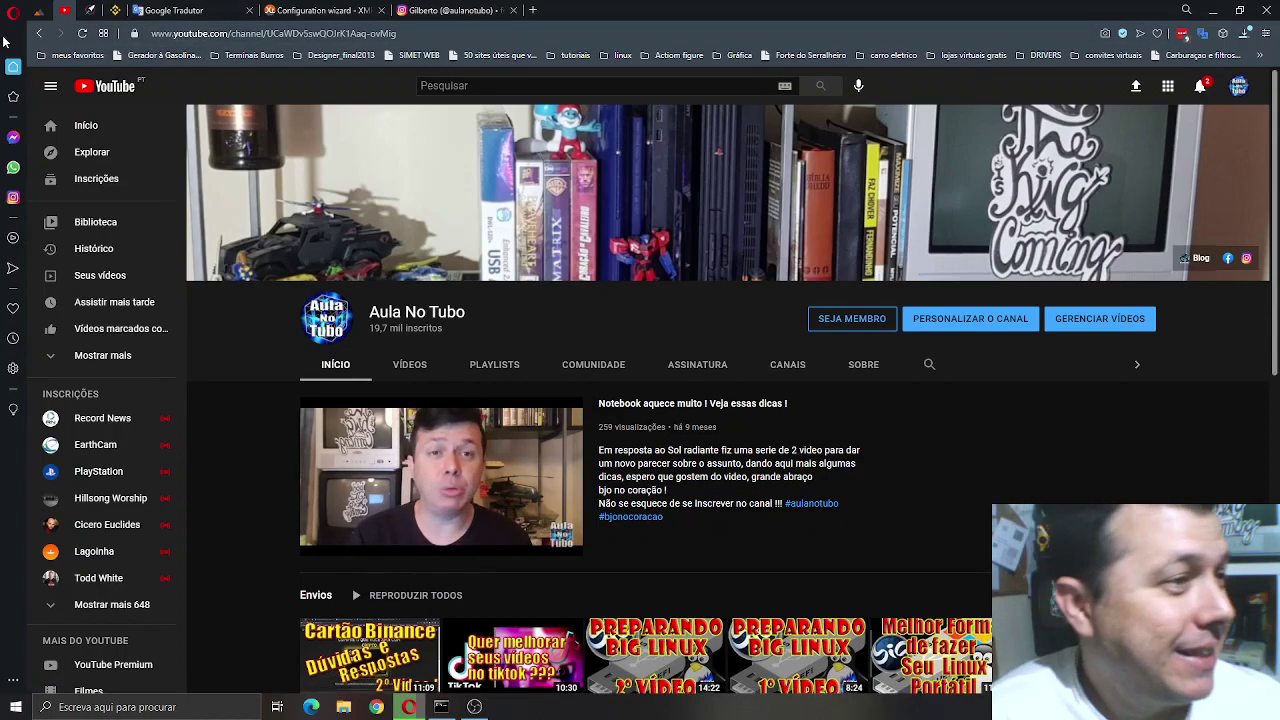
Step: Switch to the MineXMR dashboard tab showing 2.574 kh/s, 2 workers and 0.004194 XMR
click(90, 10)
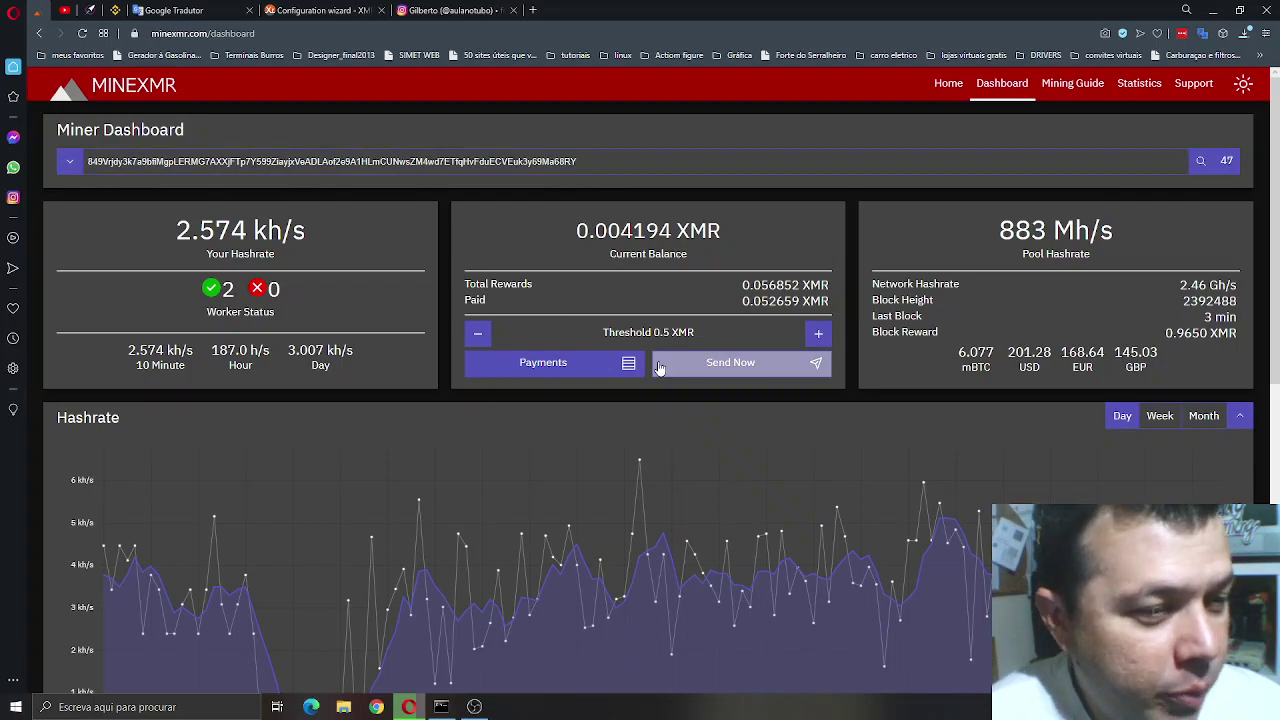
Step: Send the 0.004194 XMR balance now and confirm the payout with OK
click(772, 370)
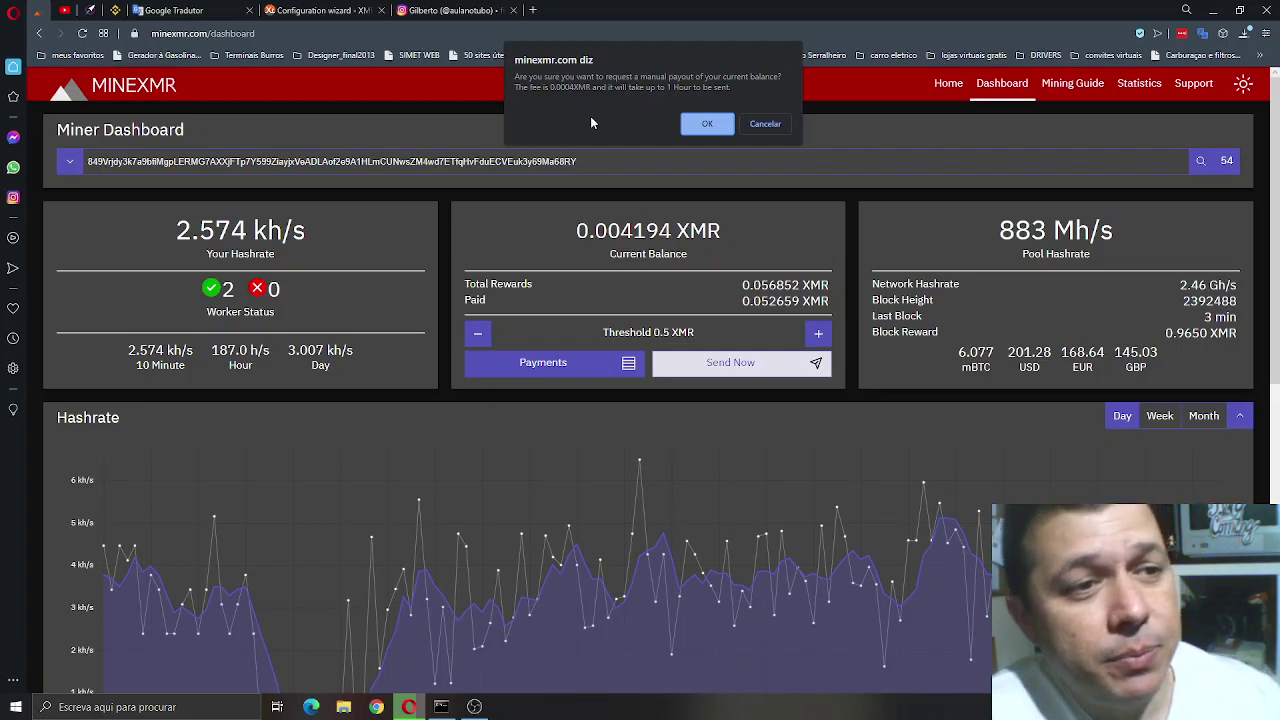
click(702, 125)
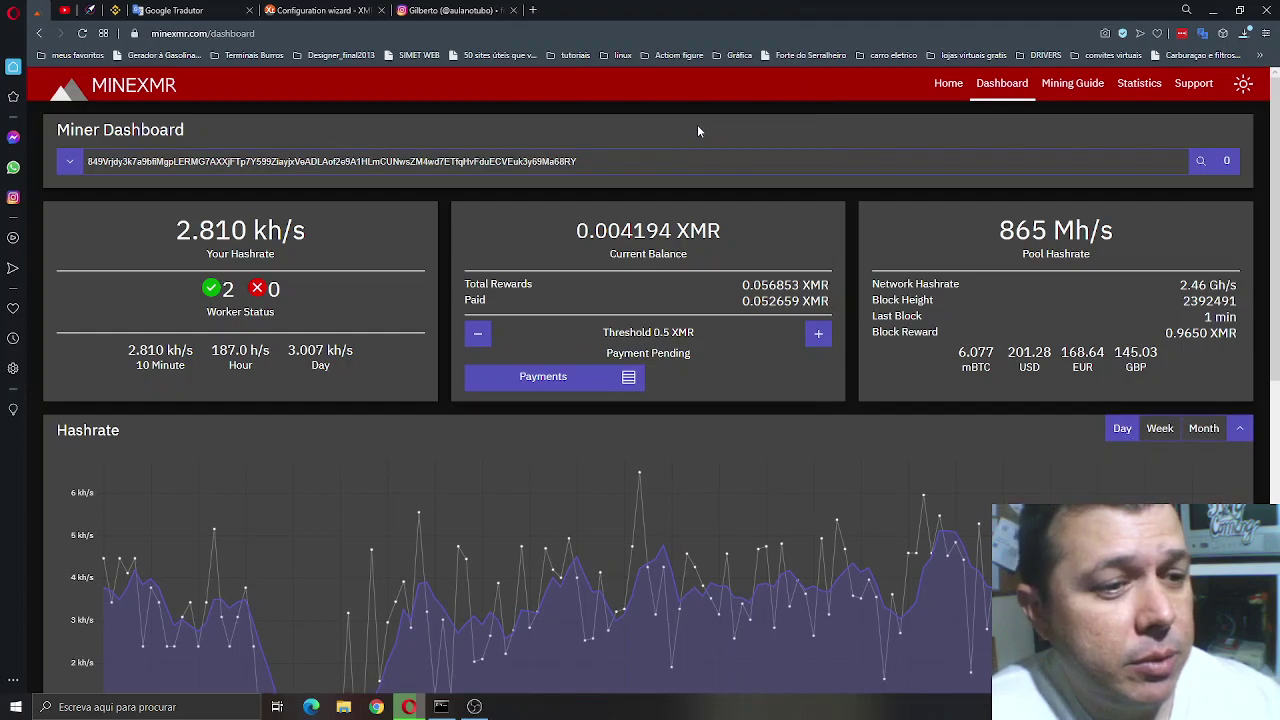